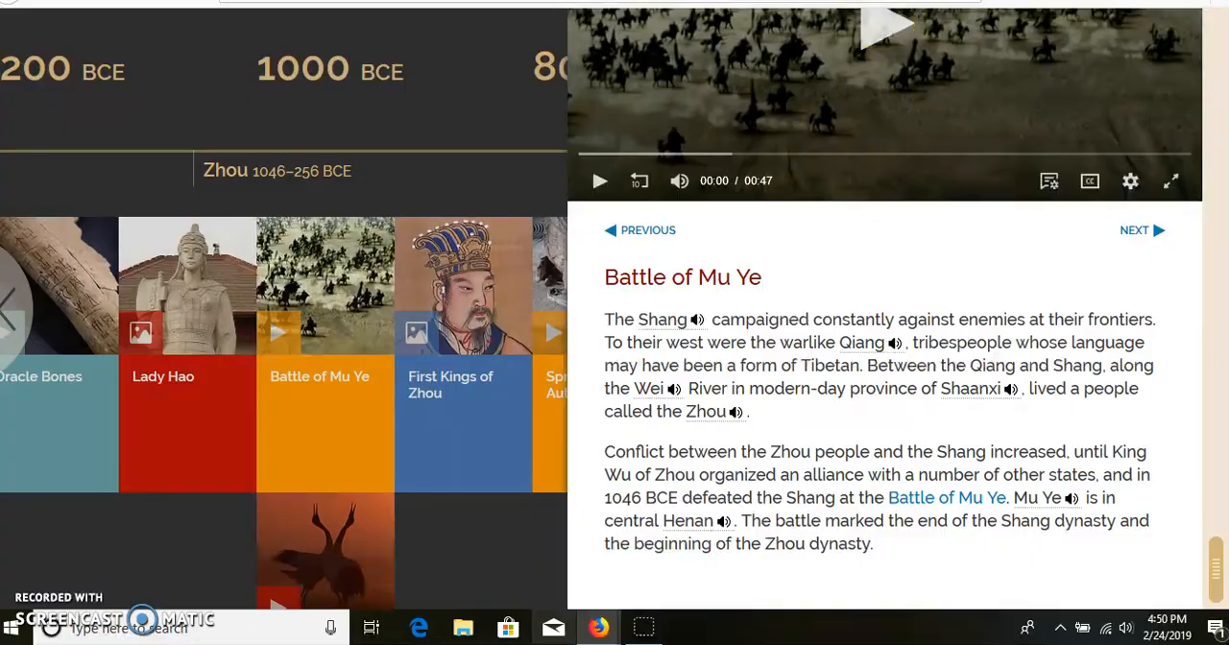
Switch to the Google My Maps tab and search for Henan, China
key("ctrl+Tab")
left_click(461, 56)
type("Henan")
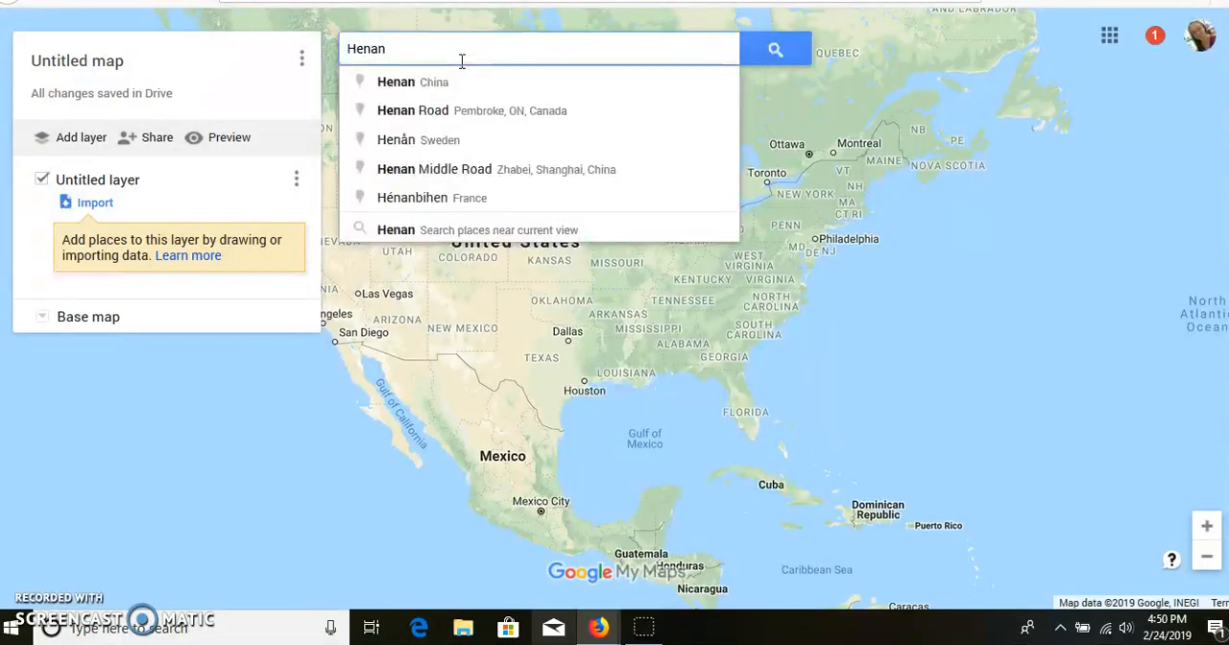
left_click(416, 81)
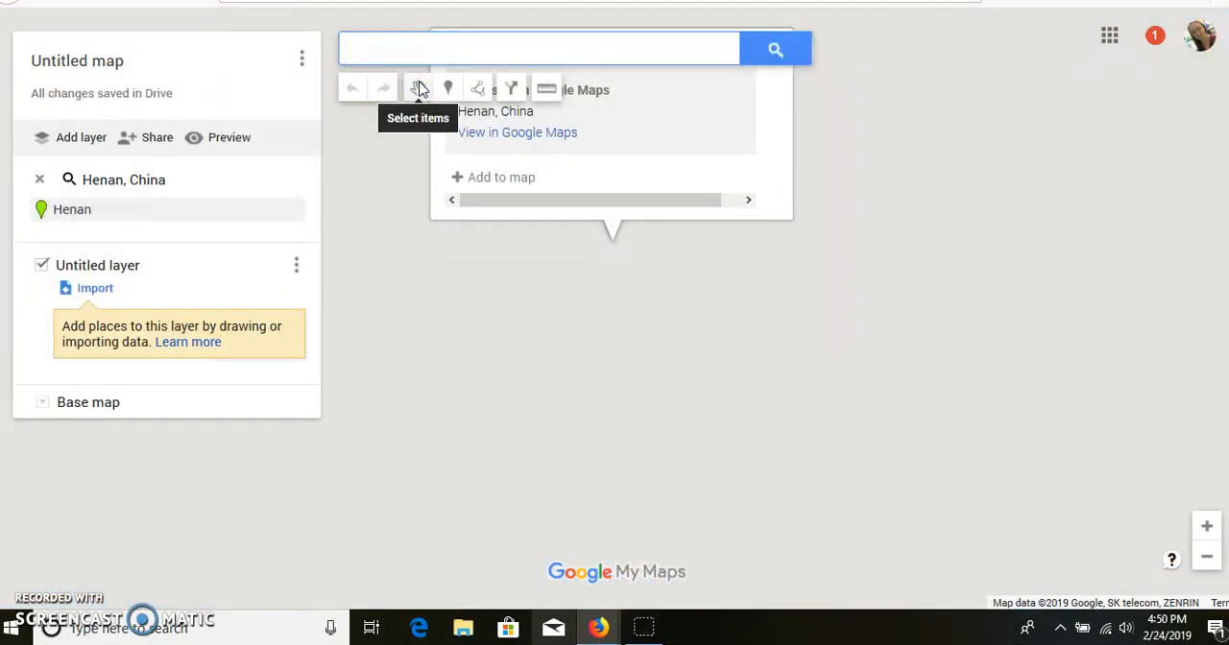
Place a marker just west of the Henan search pin and title it "Battle of Mu Ye", checking the name on the timeline page
left_click(444, 87)
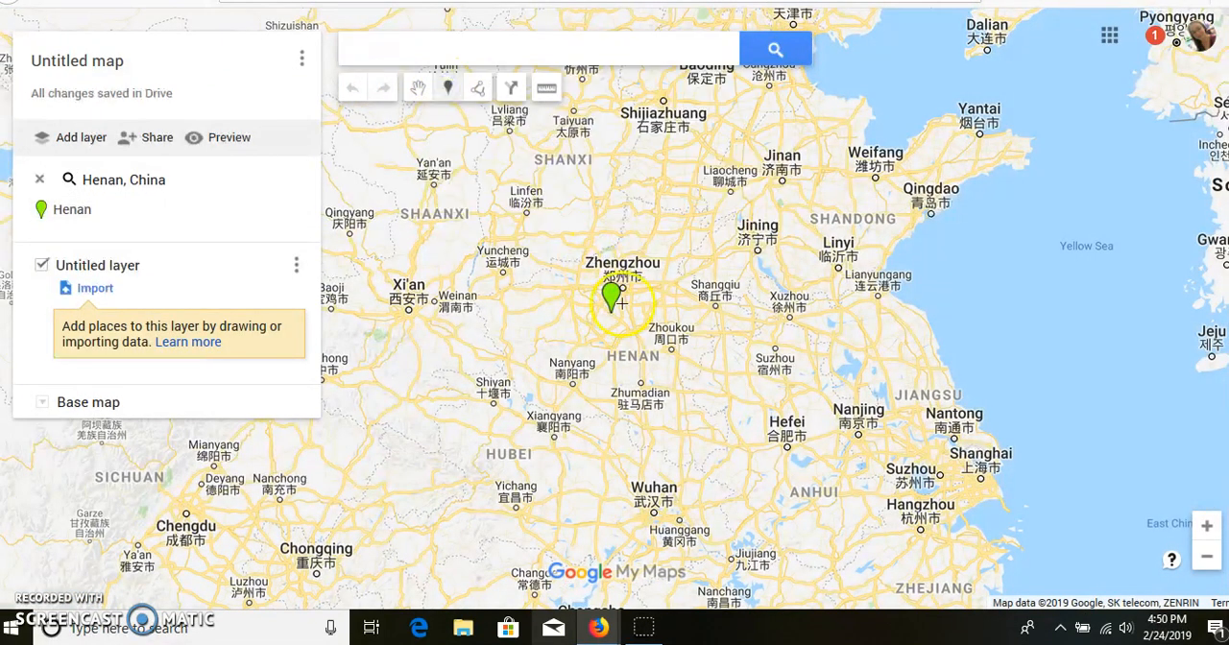
left_click(596, 306)
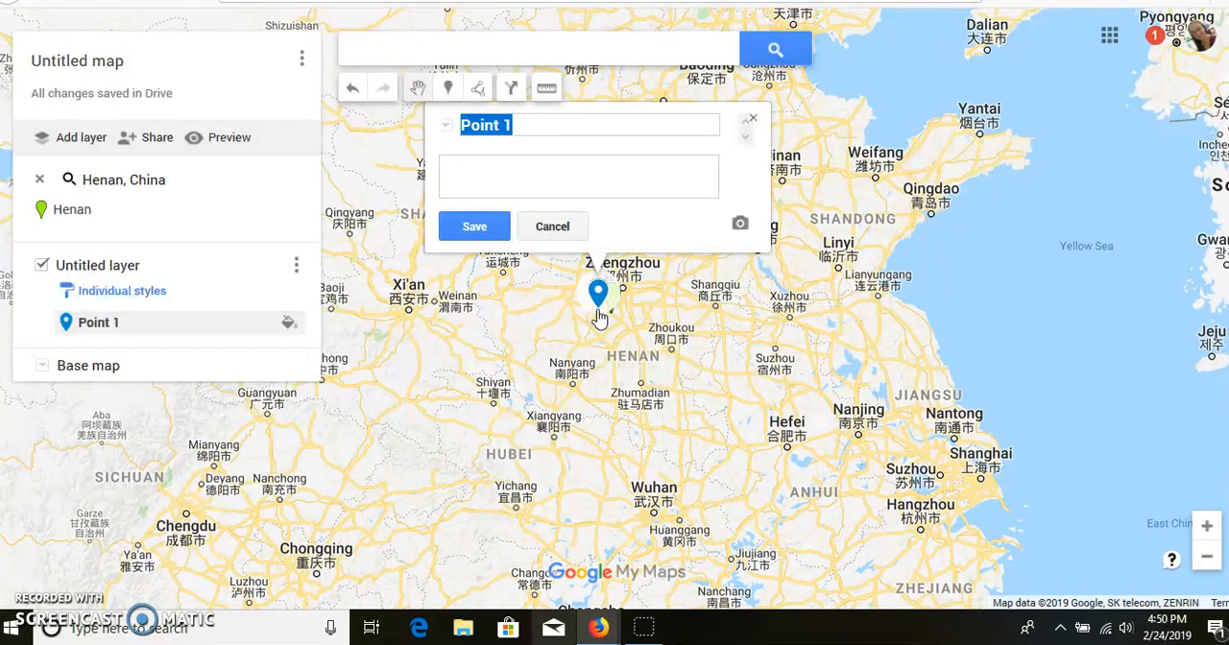
key("ctrl+Tab")
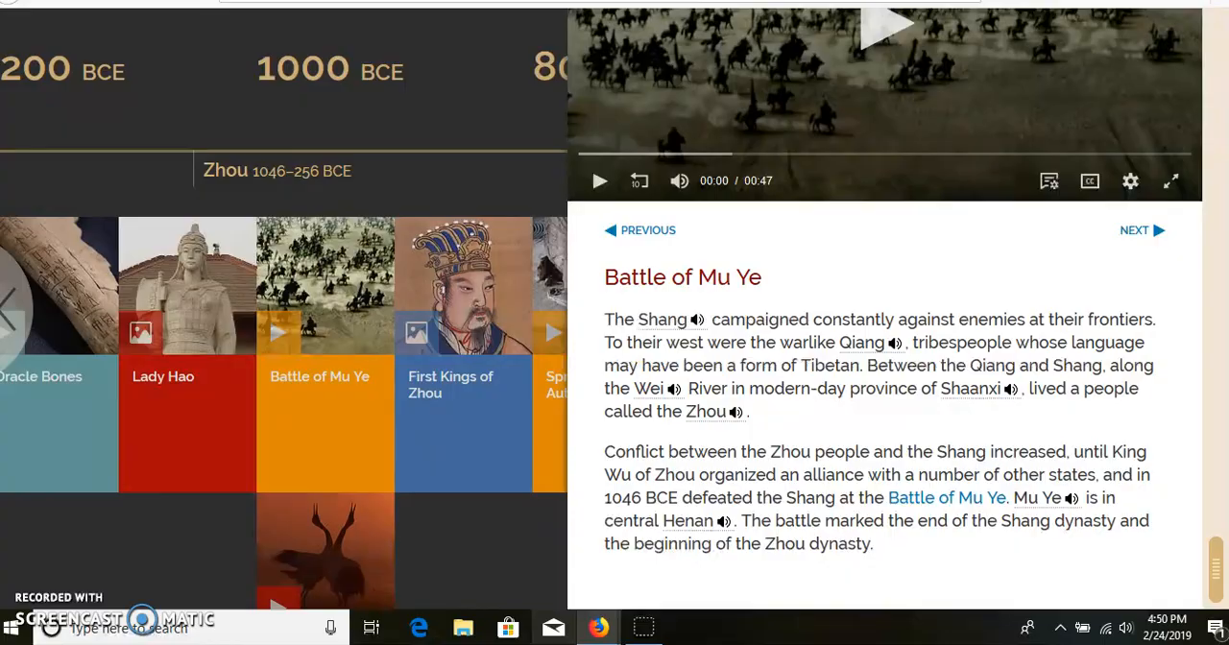
key("ctrl+shift+Tab")
type("Bat")
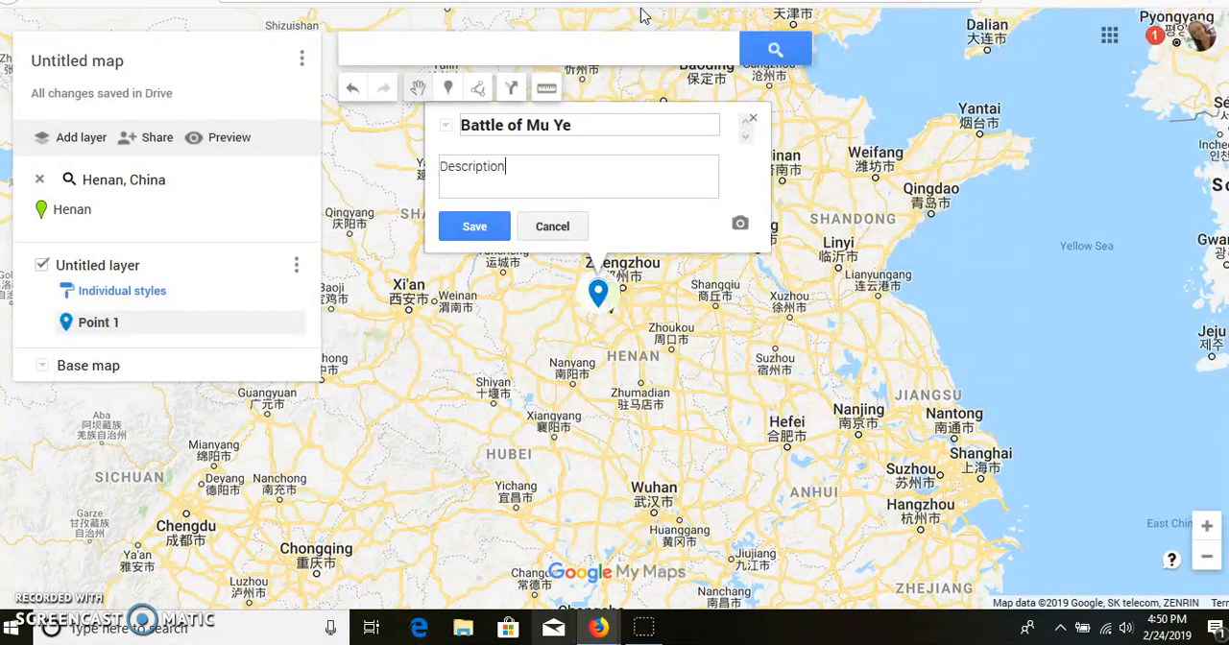
Complete the marker's description as "Description....." and save it, after viewing the image and video options without adding one
left_click(540, 177)
left_click(742, 226)
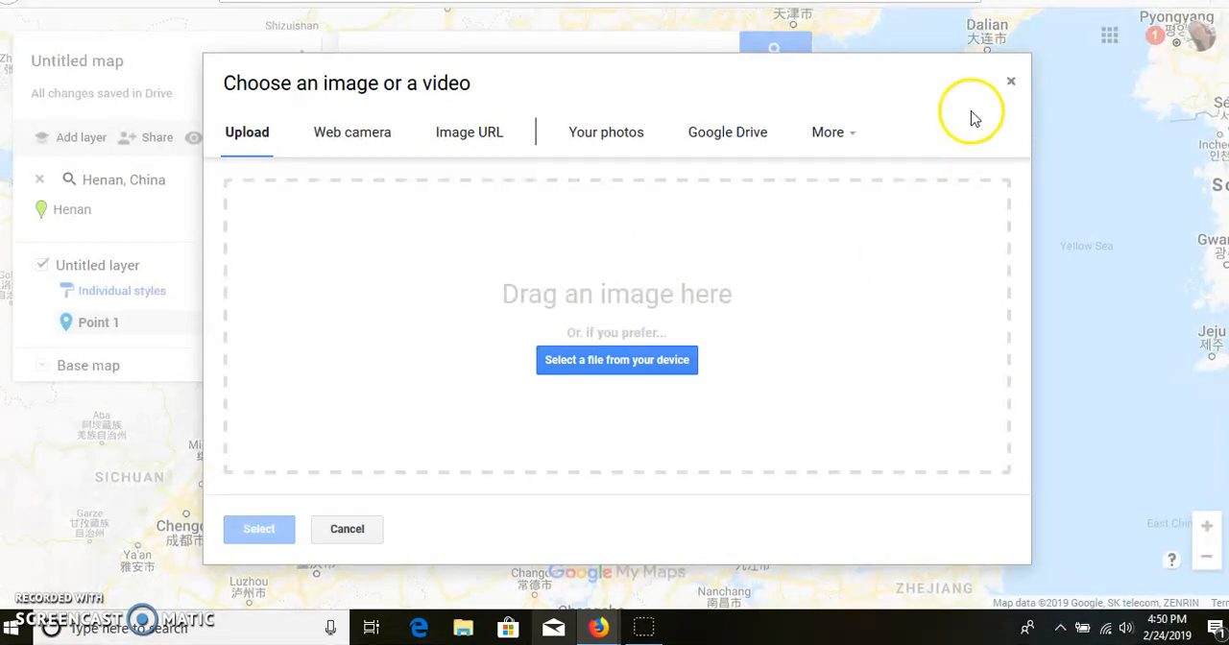
left_click(1008, 86)
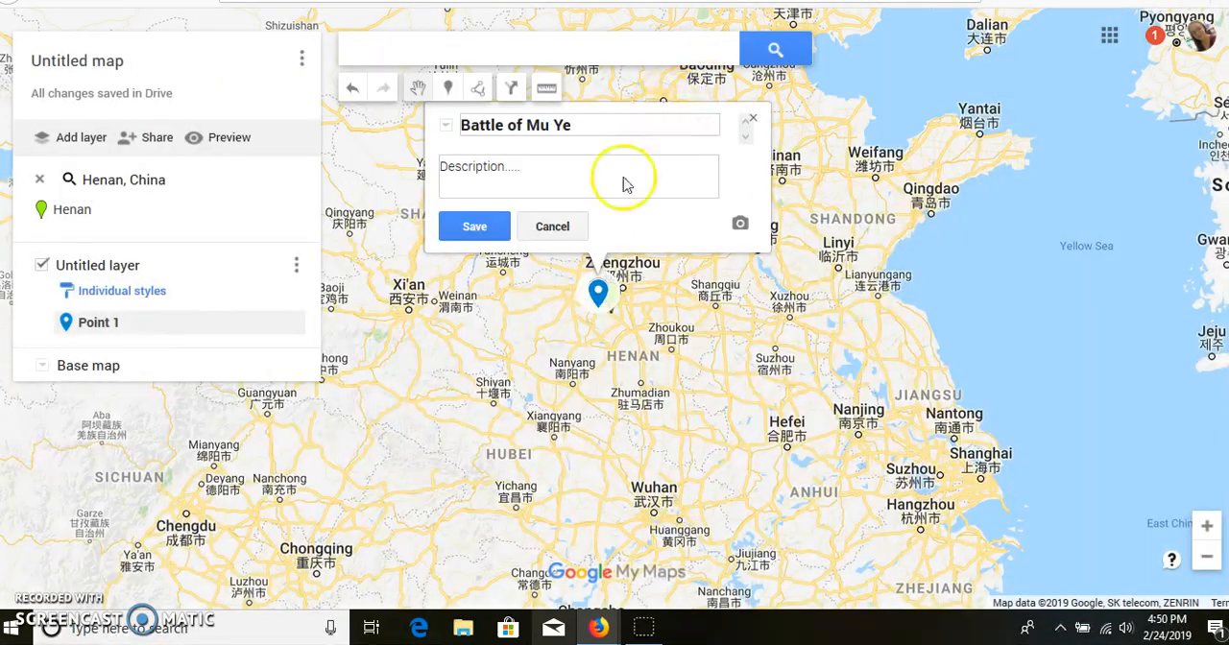
left_click(492, 229)
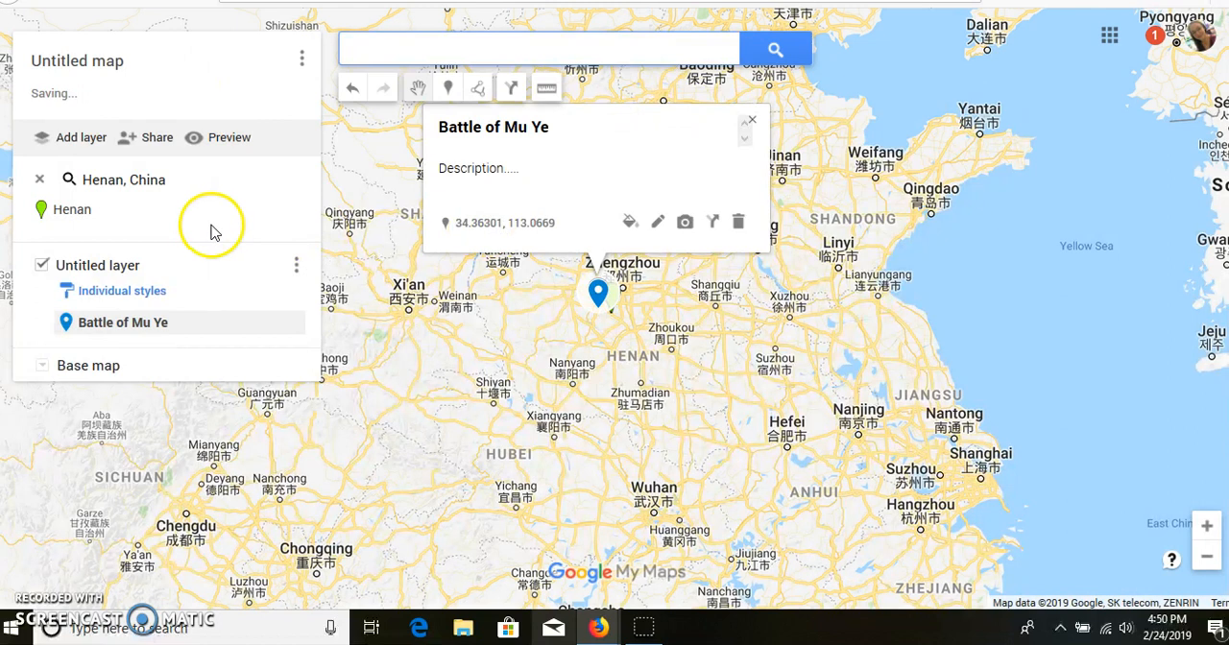
Add a second layer to the map
mouse_move(293, 215)
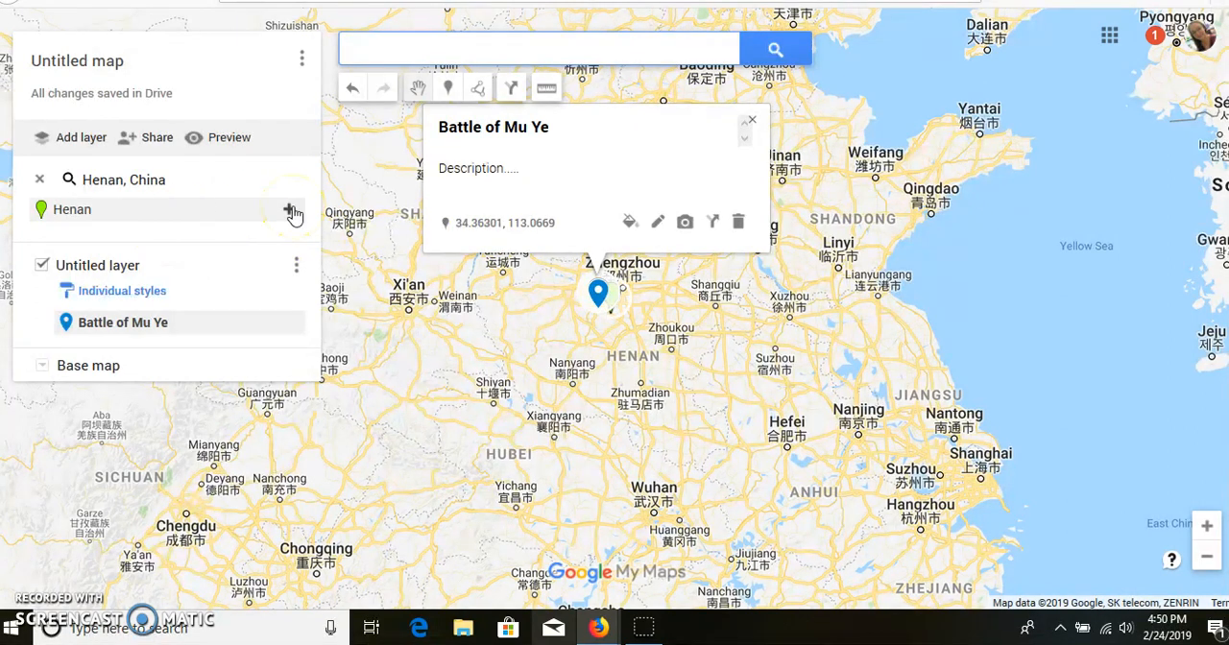
left_click(83, 138)
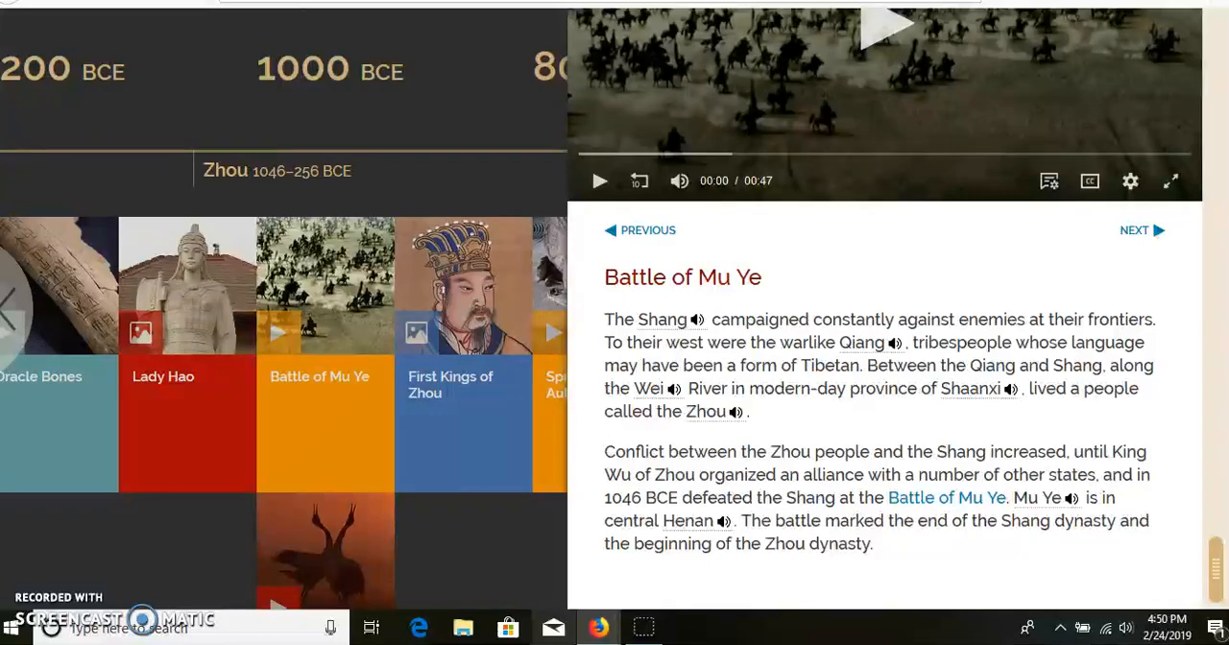
Return to the Story of China timeline page and close the Battle of Mu Ye entry to view the other events
left_click(754, 1)
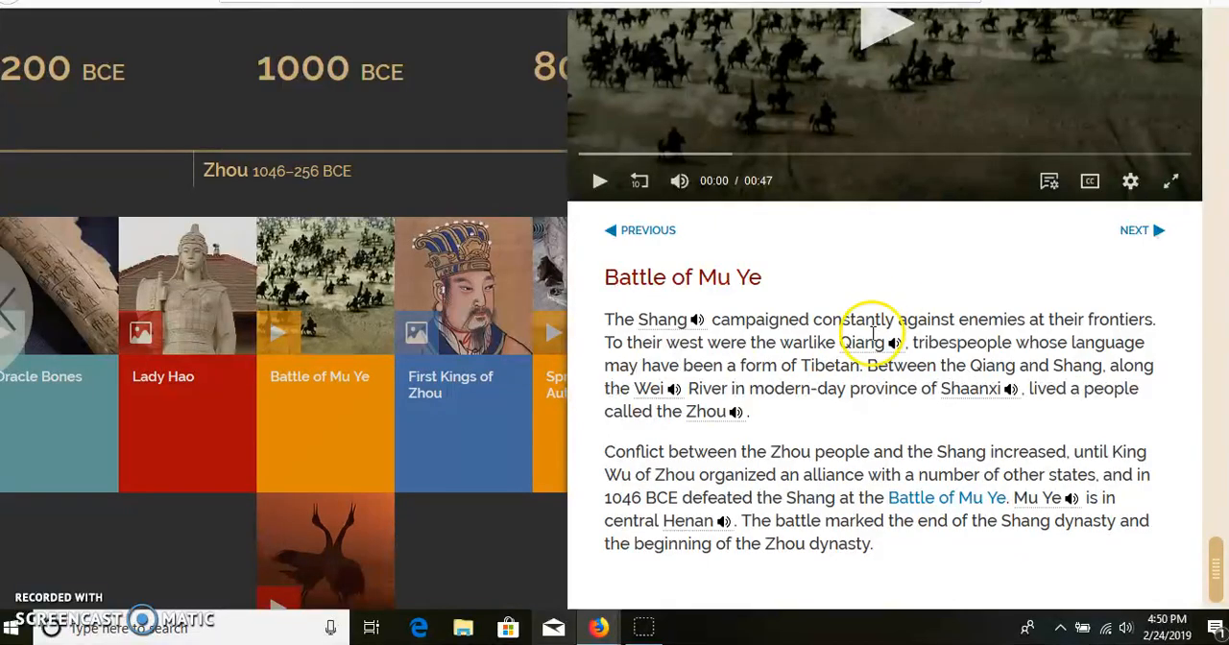
scroll(1105, 307, "up", 5)
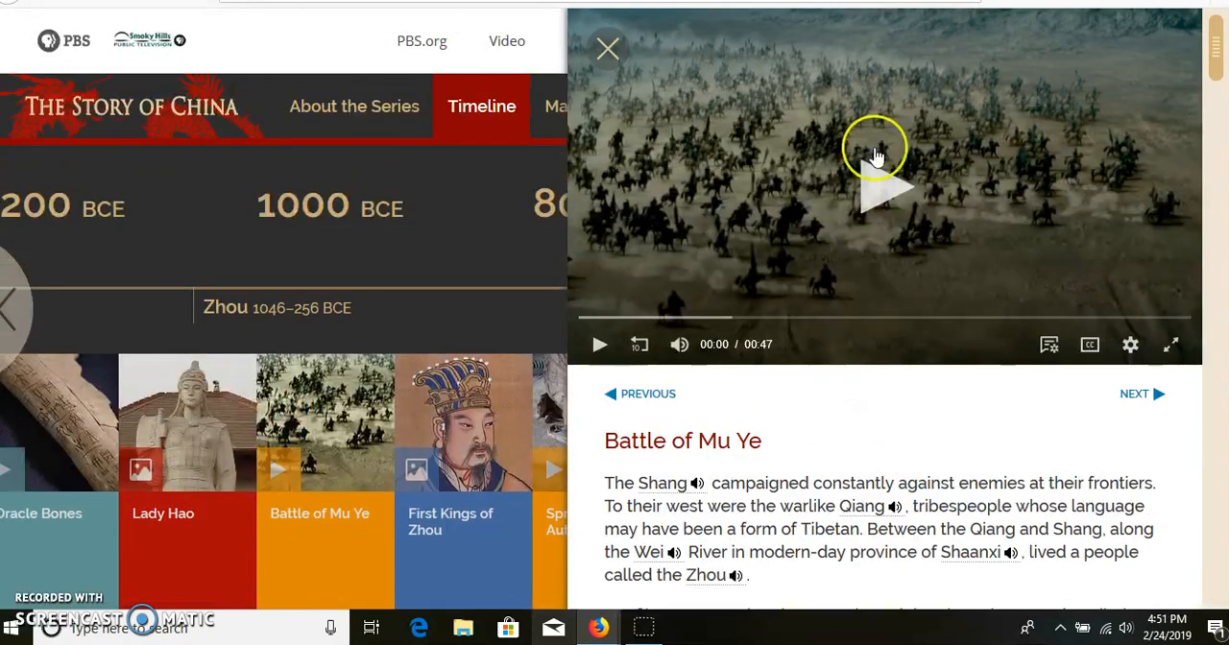
left_click(609, 47)
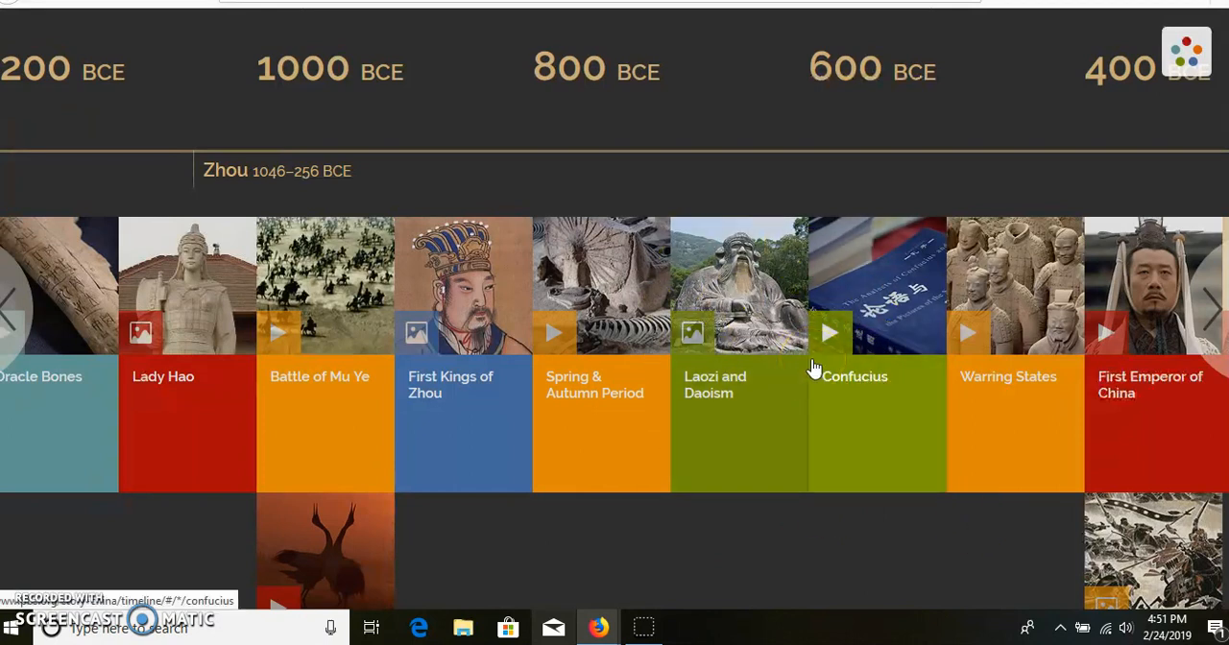
Switch back to the map, hide the layer containing the Battle of Mu Ye marker, and show it again
left_click(384, 1)
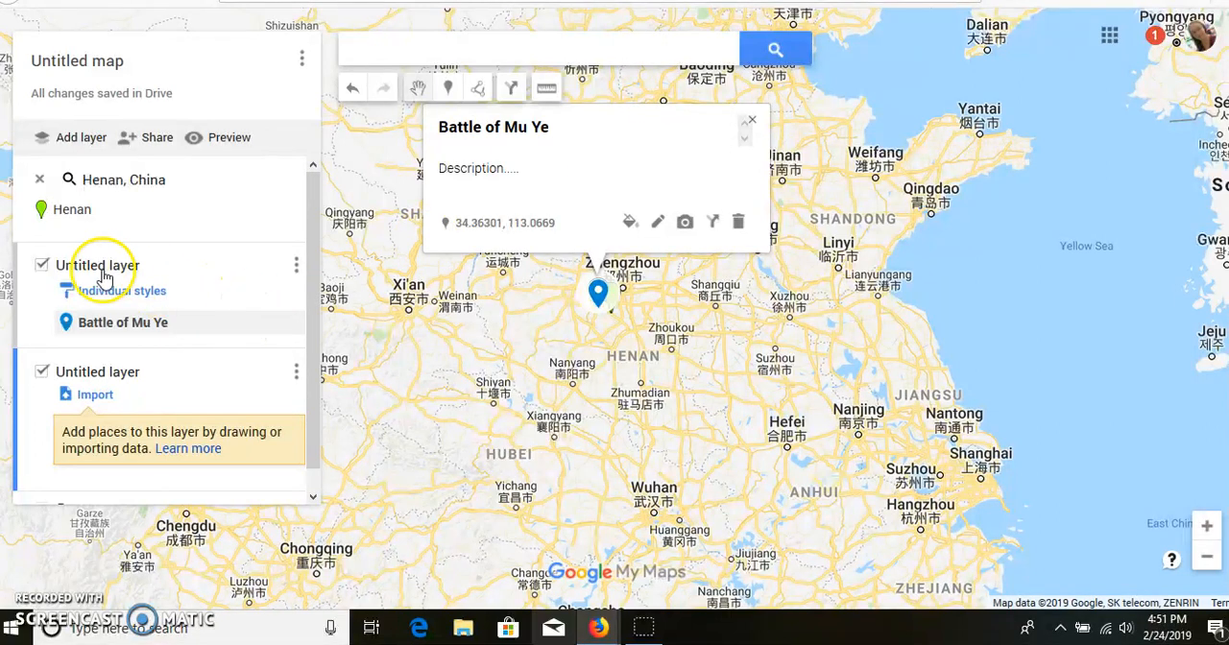
left_click(41, 265)
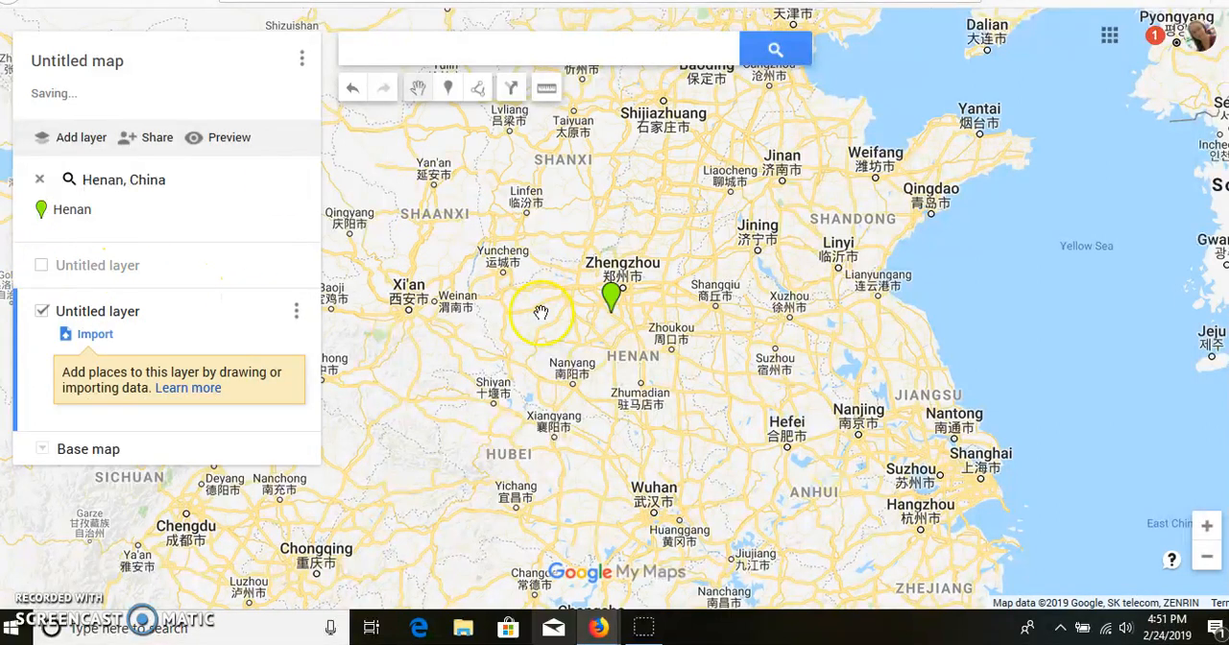
left_click(41, 268)
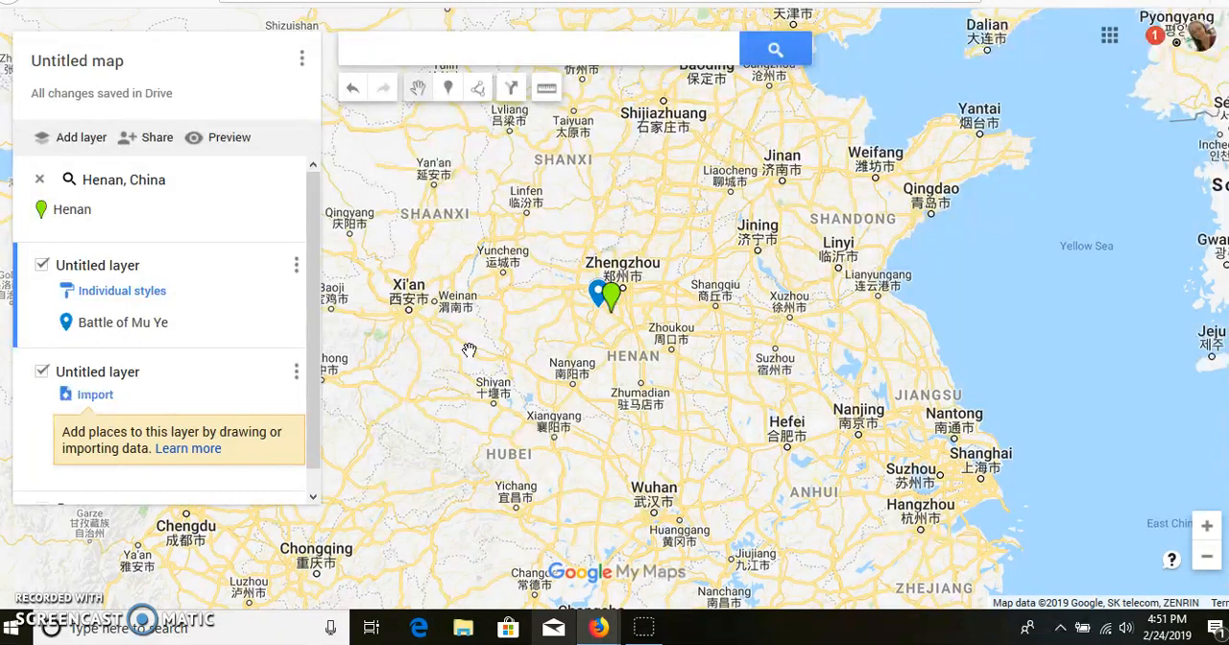
Change the Battle of Mu Ye marker's color to purple
mouse_move(177, 330)
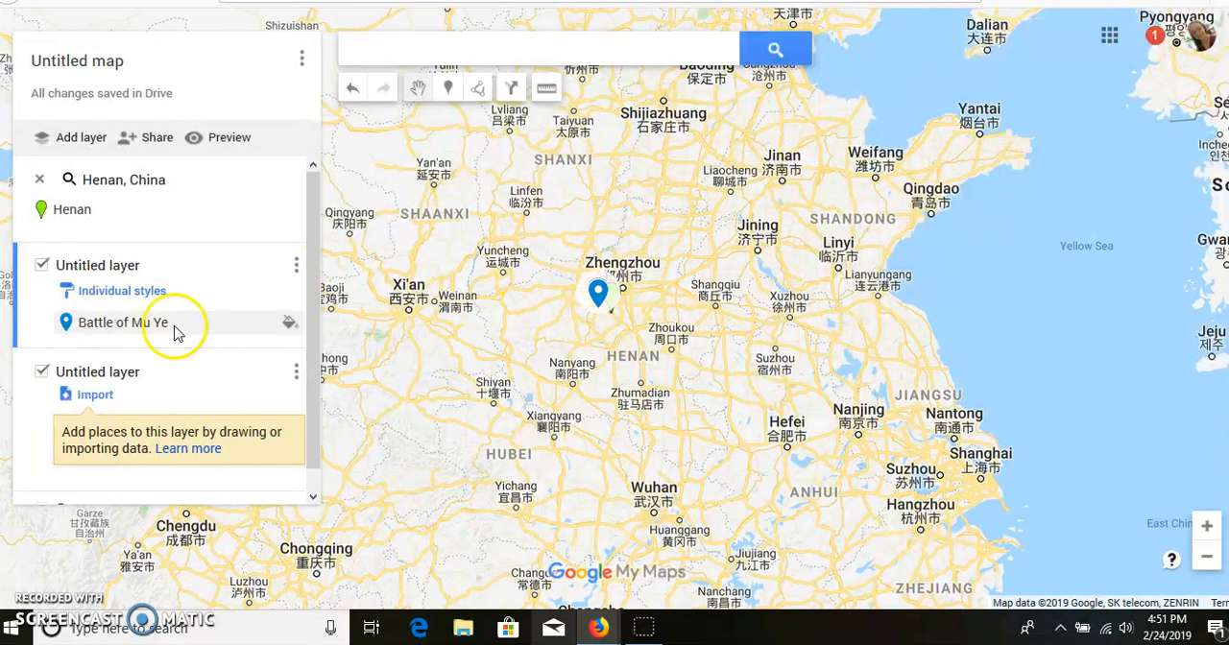
left_click(286, 326)
left_click(253, 328)
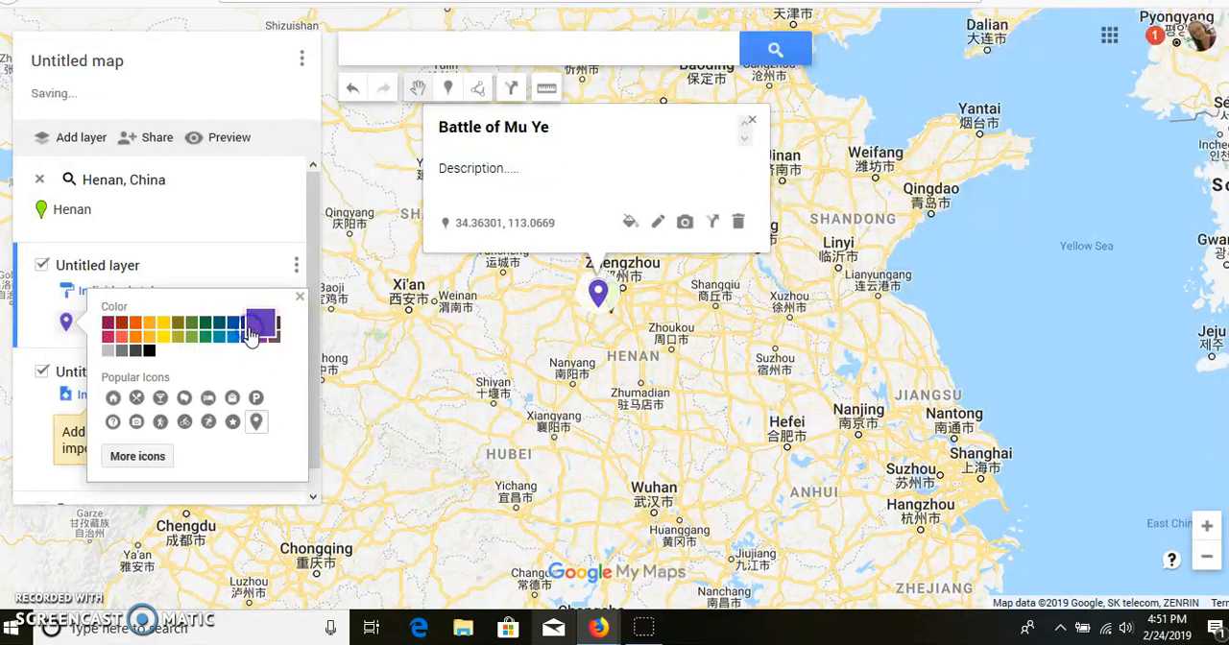
left_click(483, 426)
left_click(291, 131)
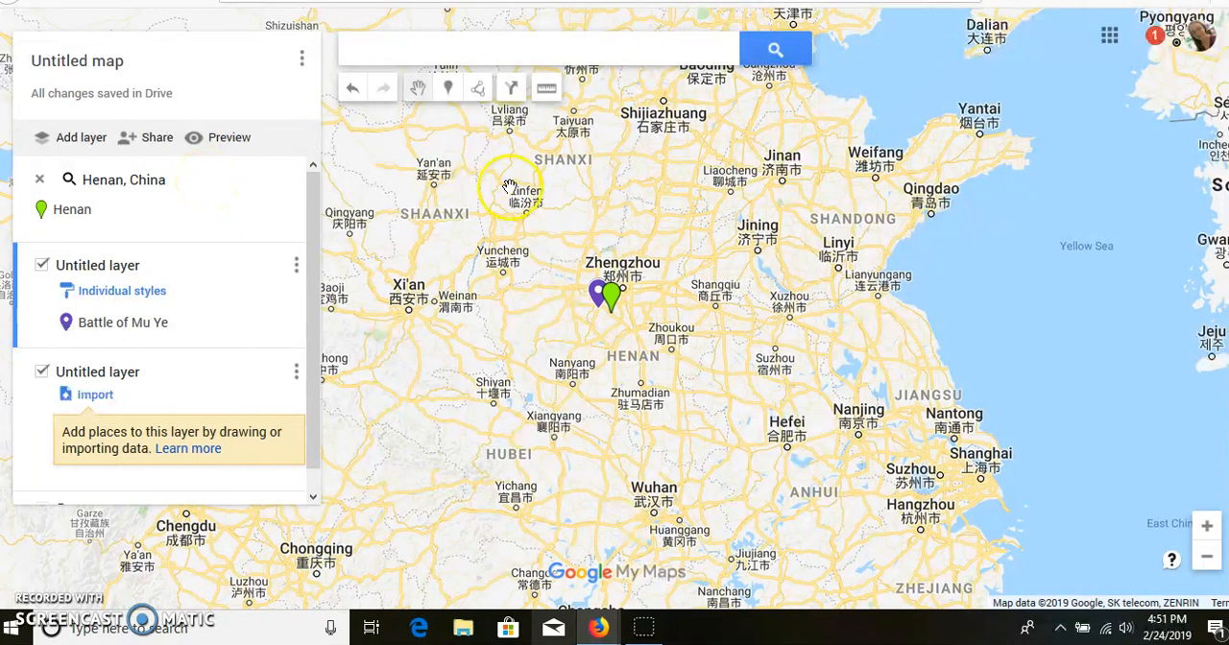
Measure trial distances across the map from the Shandong area toward Taiyuan, and clear the measurement
left_click(477, 89)
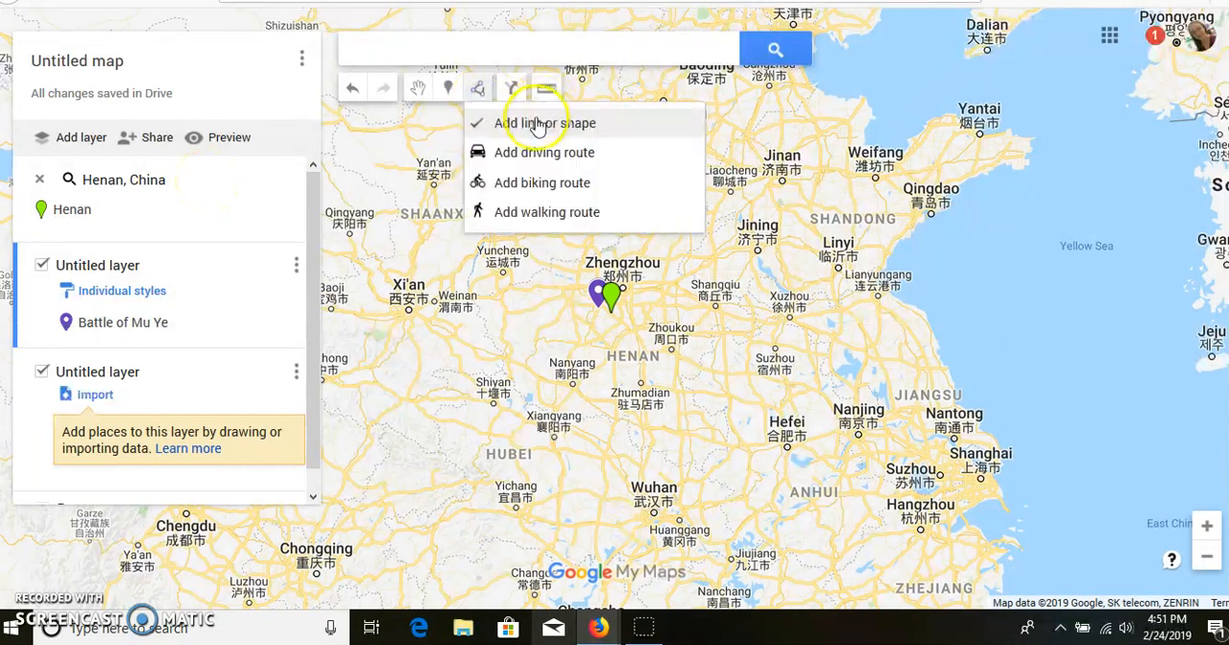
left_click(527, 123)
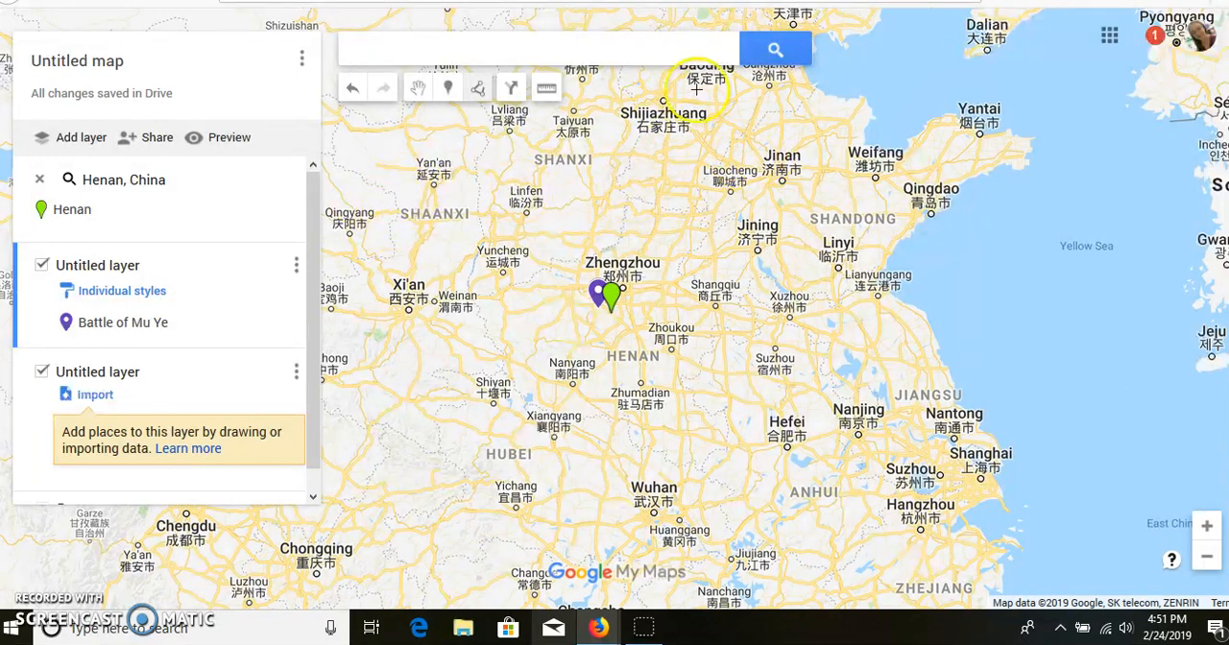
left_click(551, 95)
left_click(766, 199)
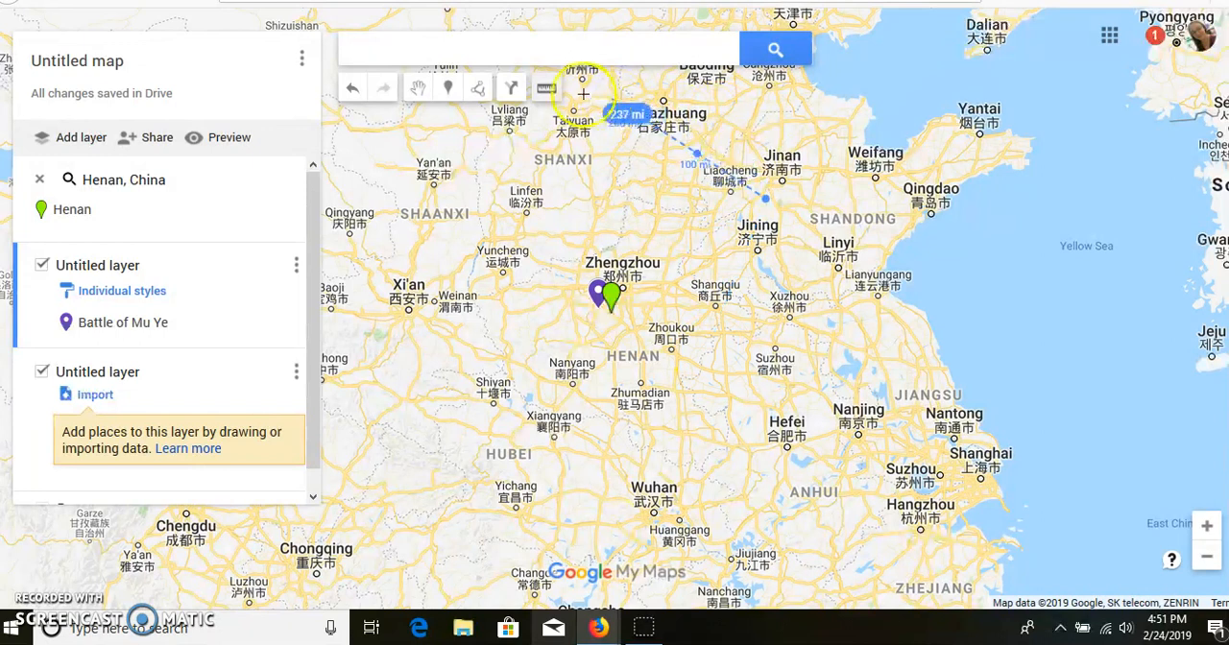
left_click(615, 123)
left_click(935, 280)
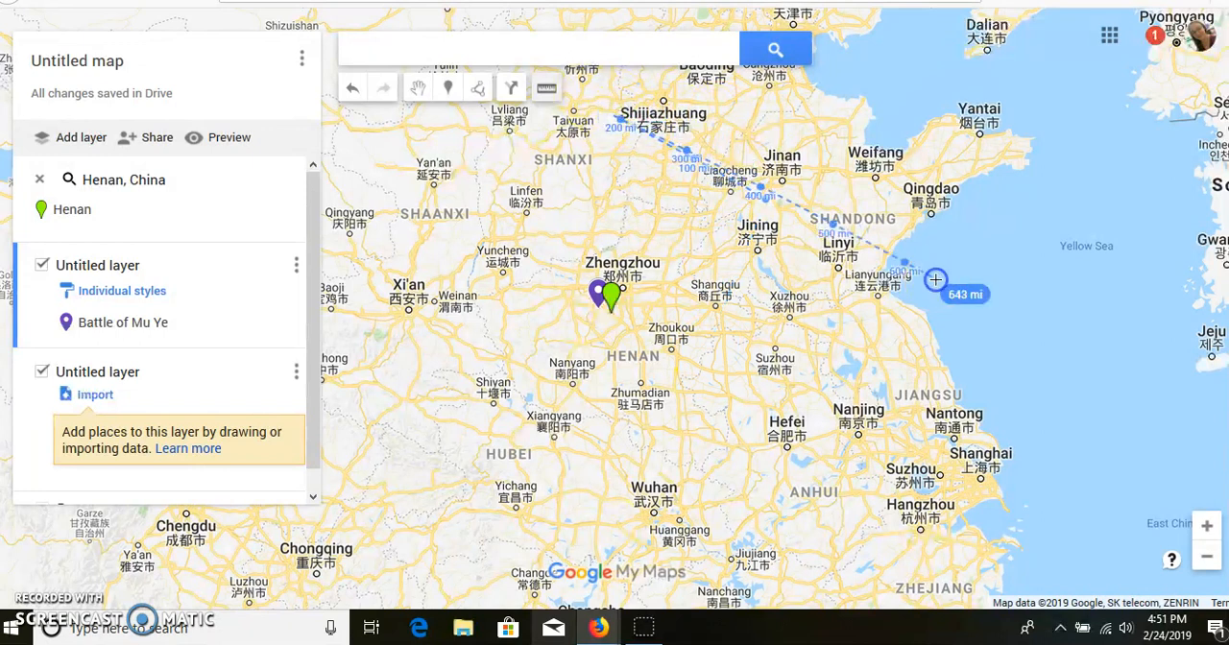
left_click(546, 88)
left_click(503, 271)
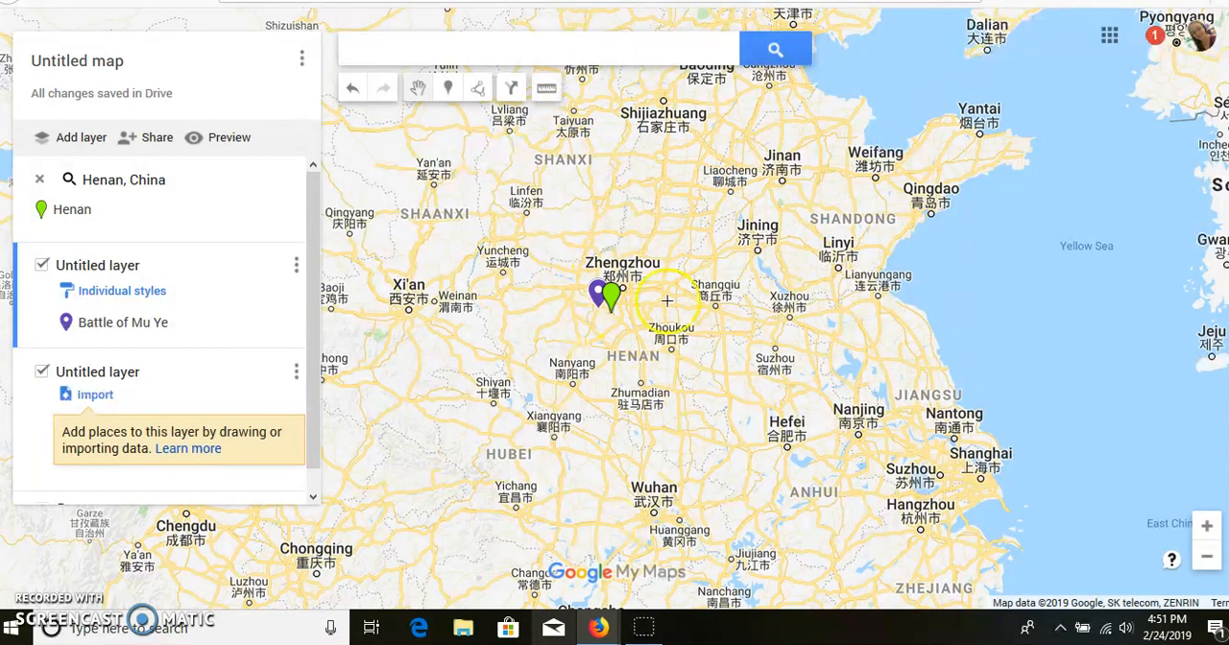
Draw a closed four-cornered polygon of about 52,200 sq mi around Zhengzhou, reaching from Henan into Shandong
left_click(475, 100)
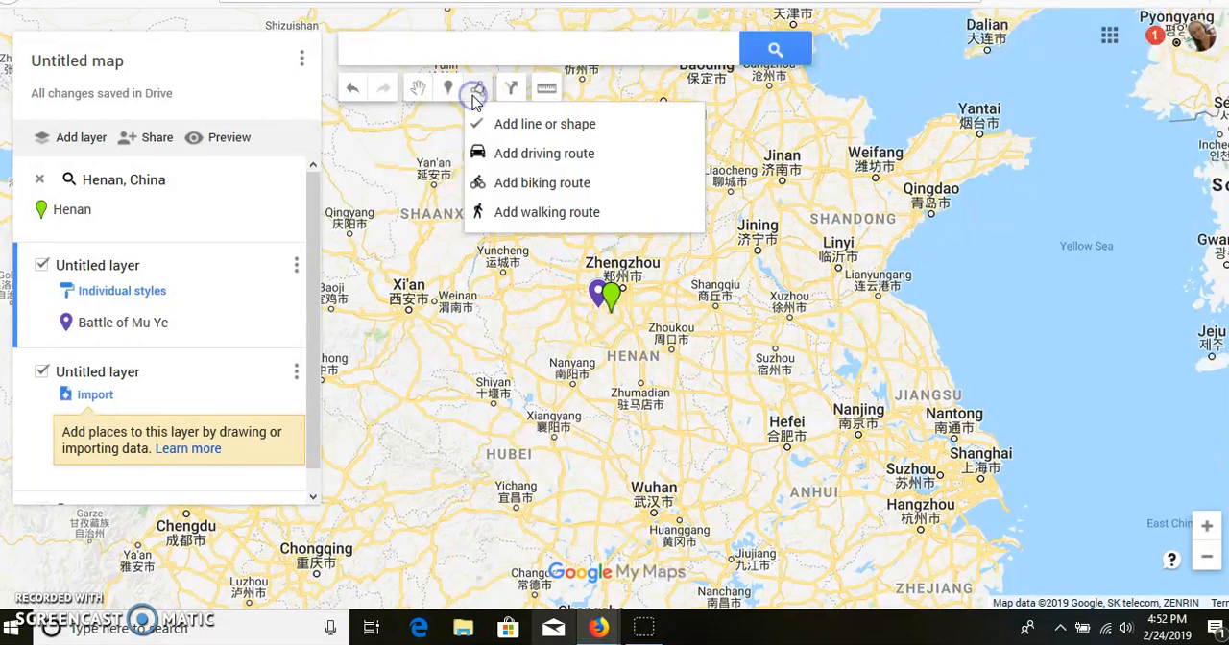
left_click(740, 156)
left_click(489, 290)
left_click(602, 377)
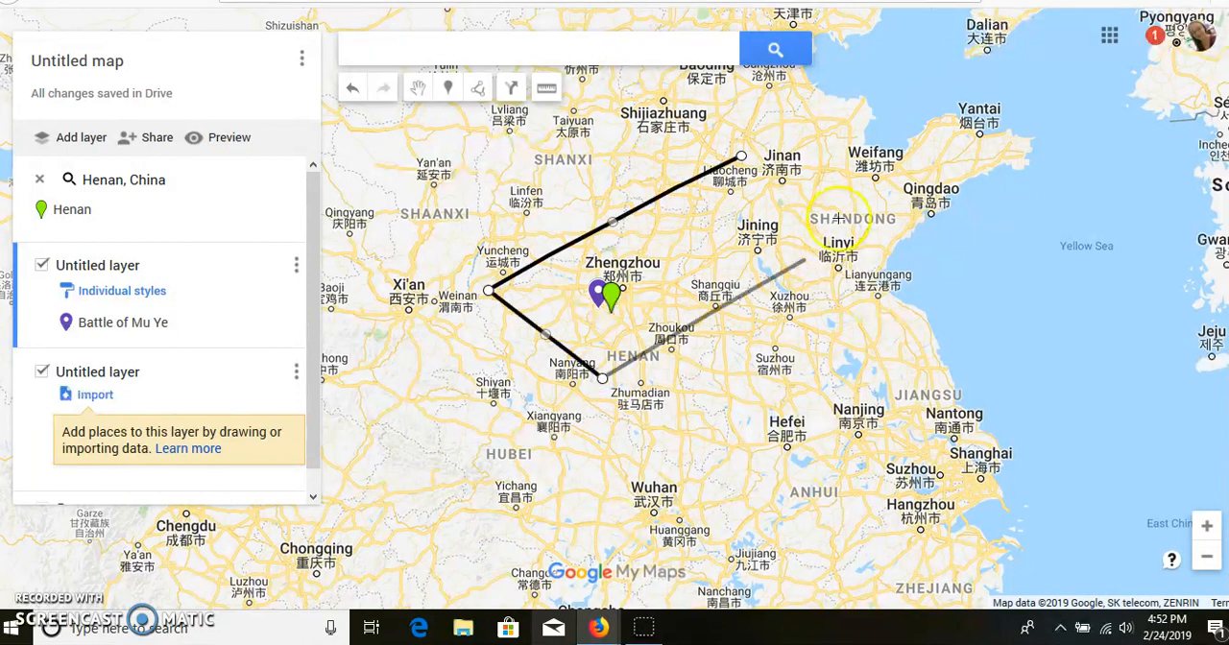
left_click(840, 215)
left_click(741, 155)
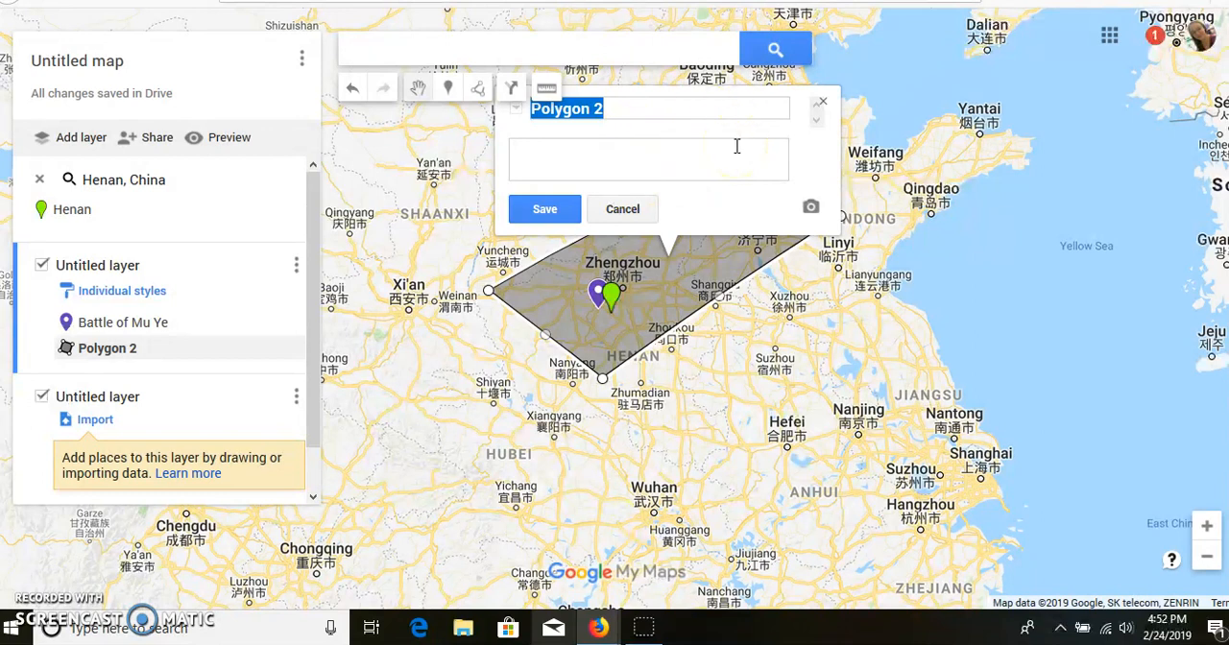
Try titling the polygon "Henan Province" and discard the edit
type("Henan Province")
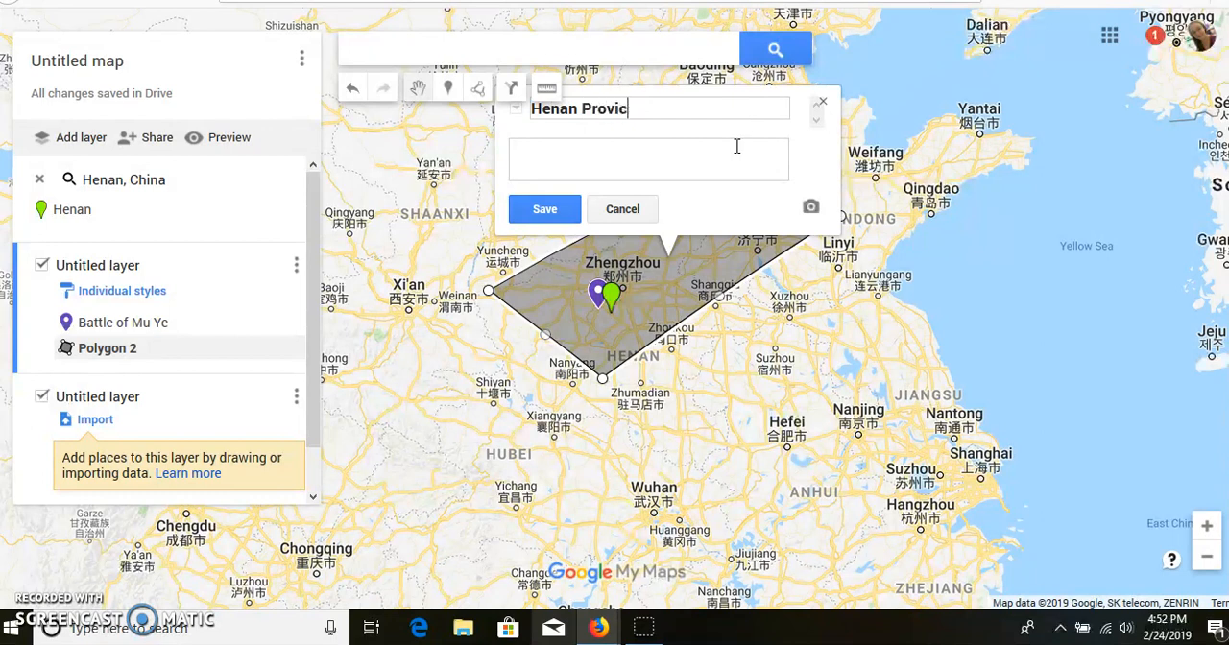
left_click(646, 211)
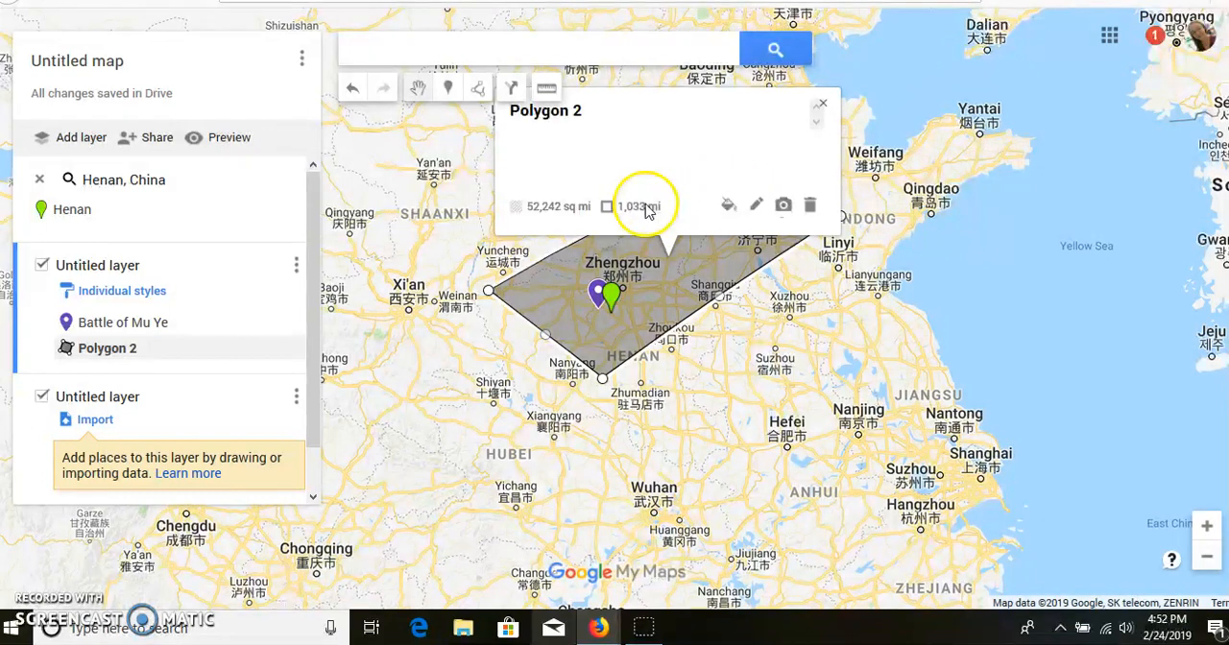
left_click(822, 102)
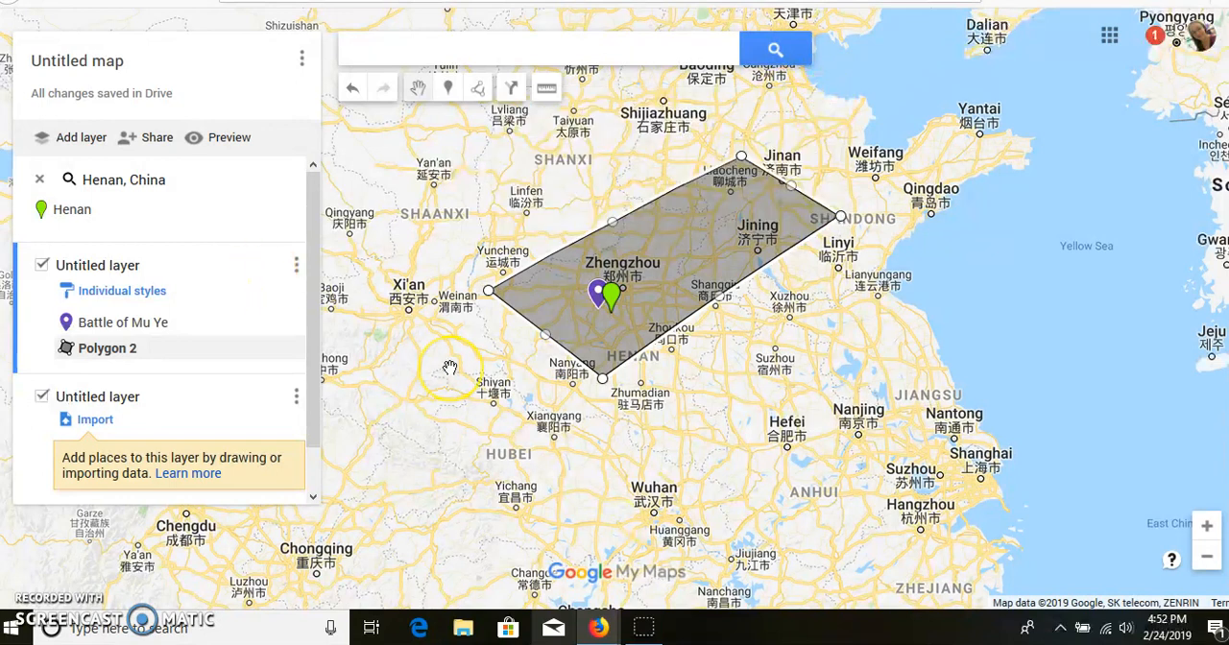
Examine where the marker and polygon lie within China and the surrounding countries
left_click(947, 275)
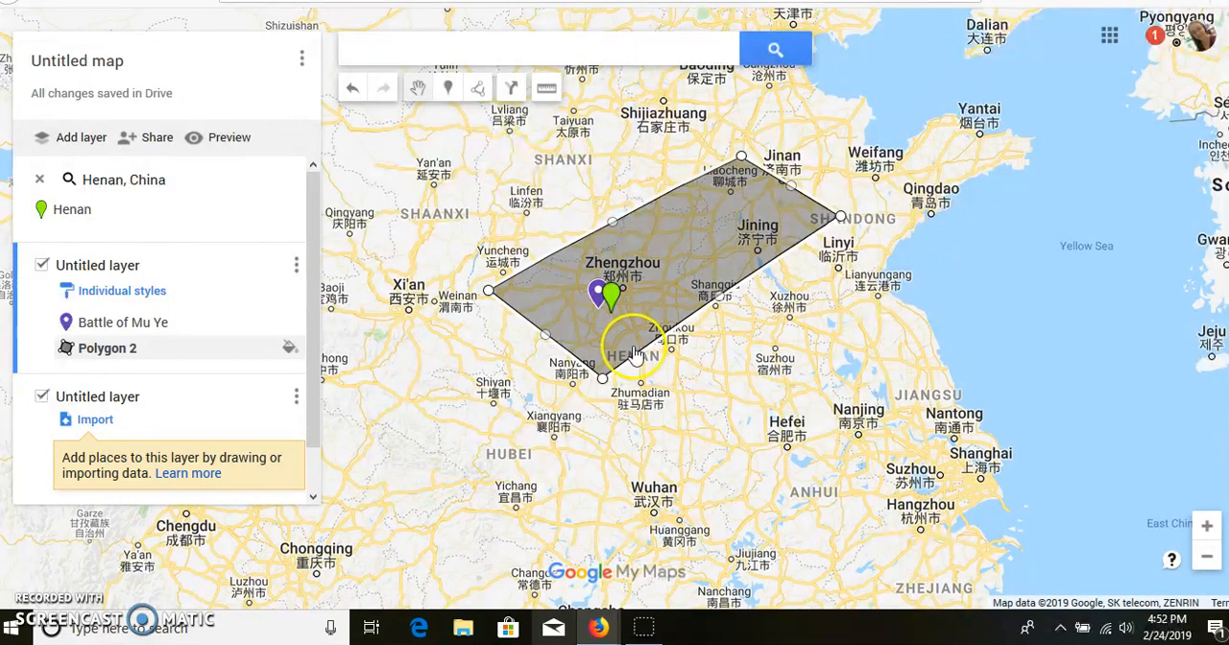
left_click(443, 233)
left_click_drag(443, 233, 694, 251)
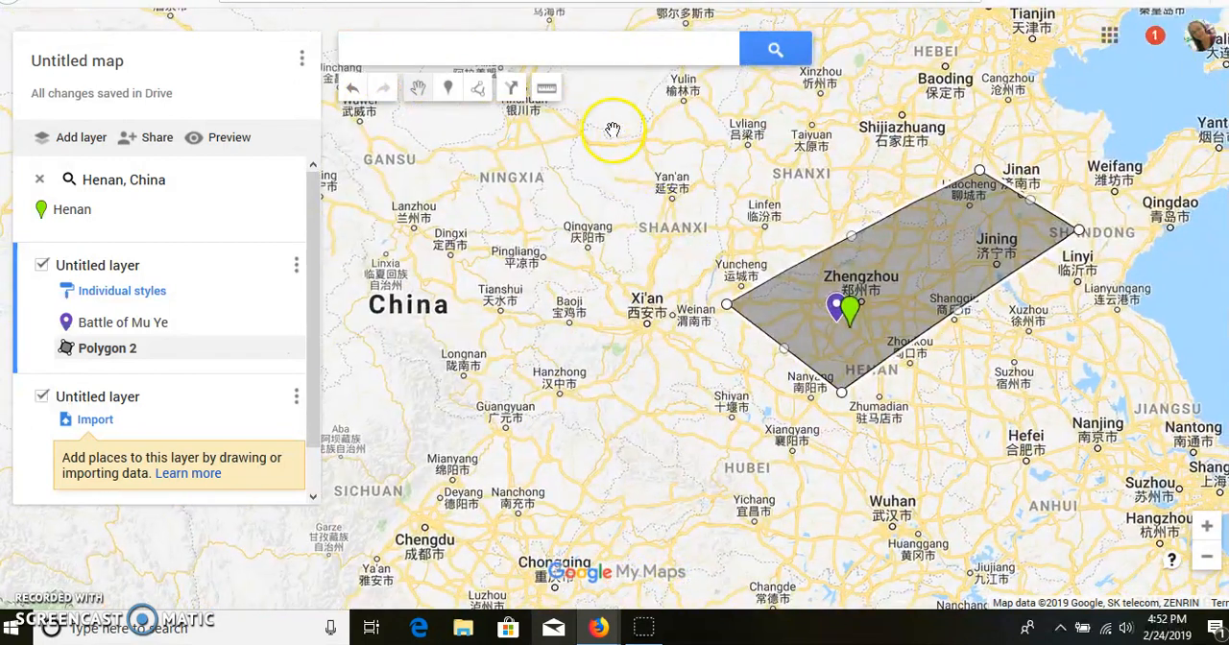
left_click(1207, 558)
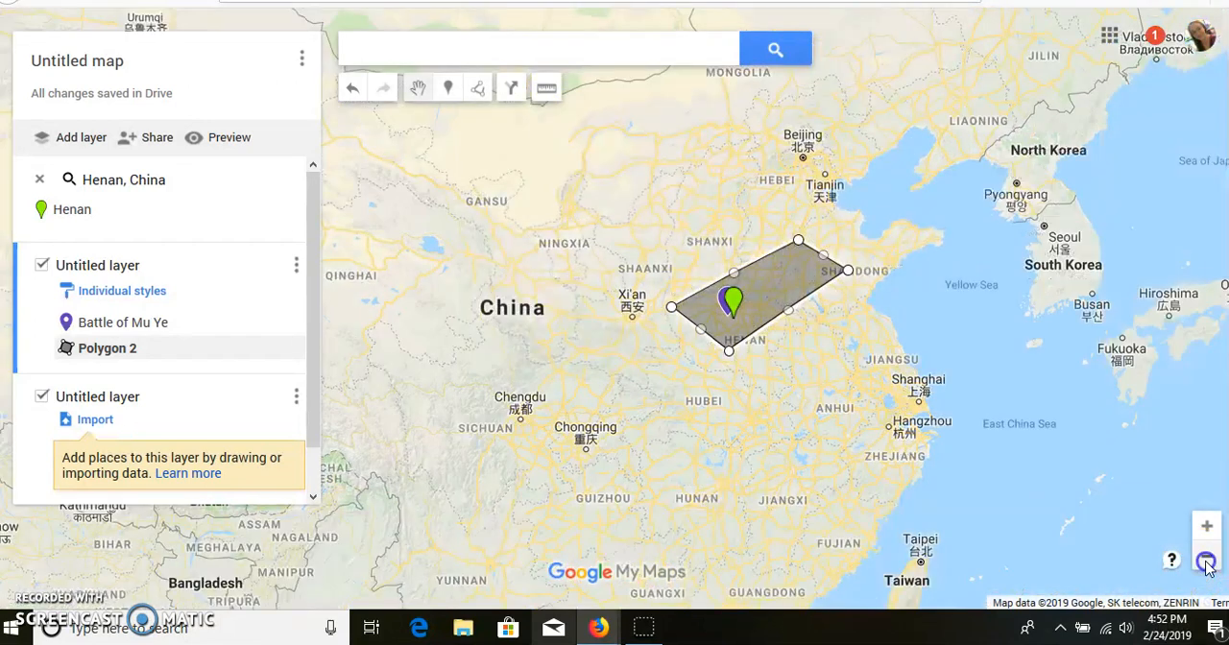
left_click(1207, 558)
left_click_drag(764, 403, 867, 448)
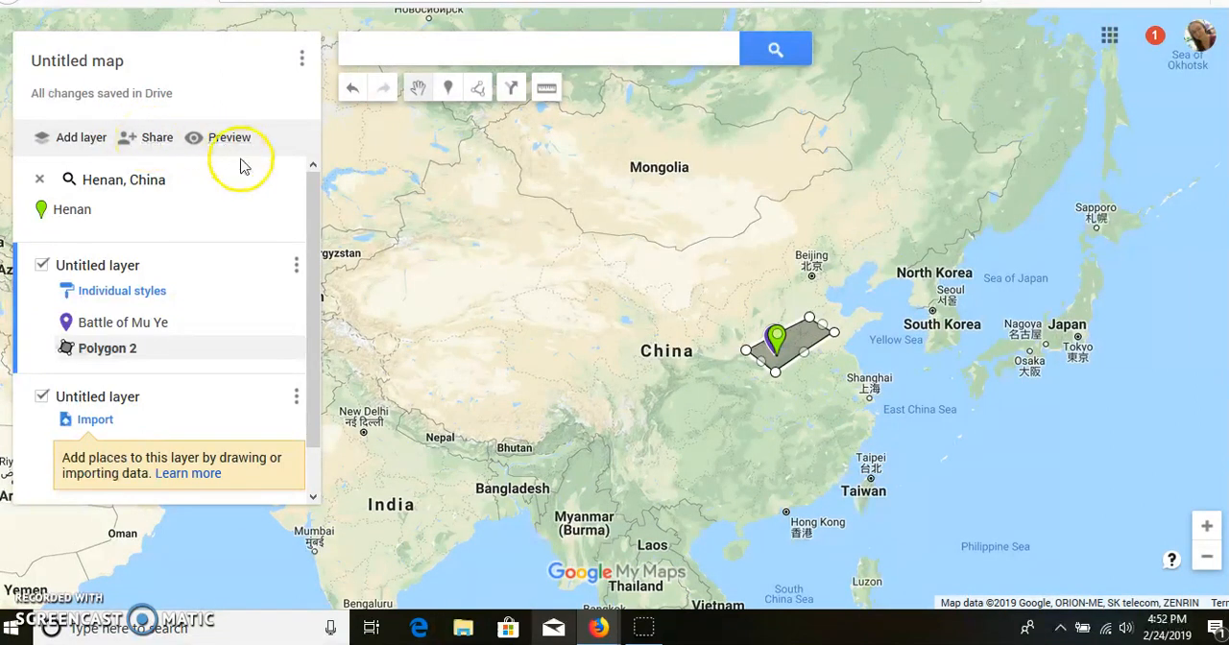
left_click_drag(310, 291, 317, 205)
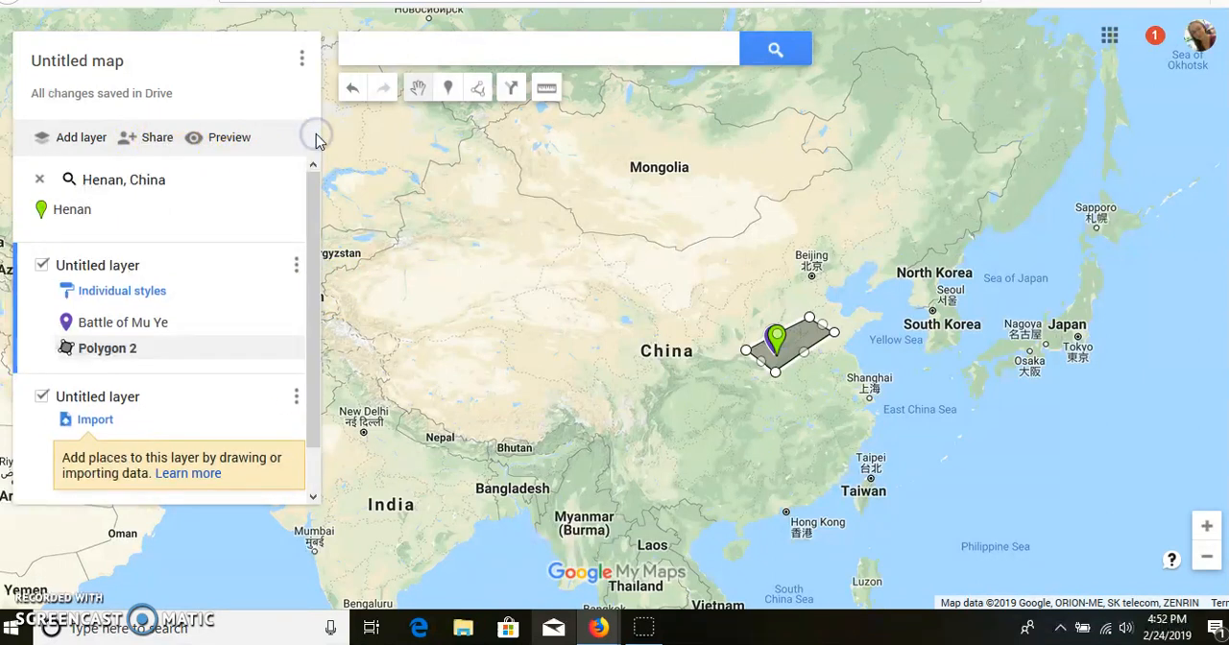